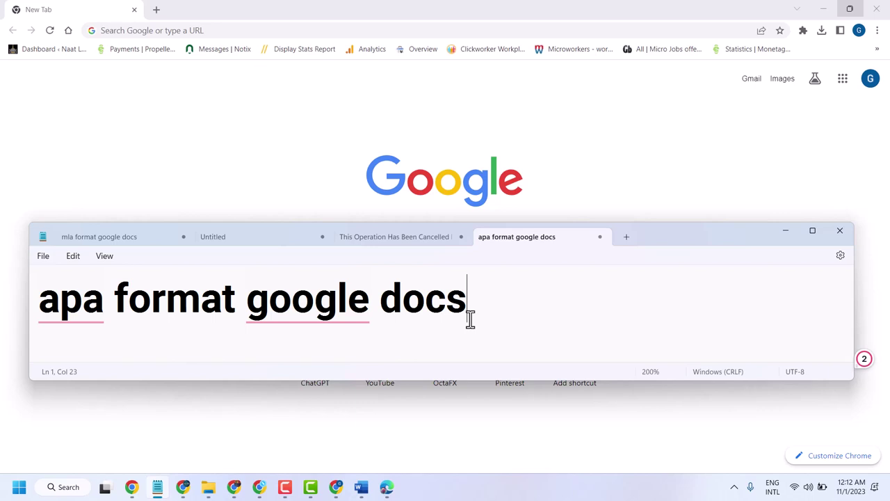
Step: Minimize the Notepad note 'apa format google docs' to show Chrome's New Tab page
{"action": "left_click", "coordinate": [786, 231]}
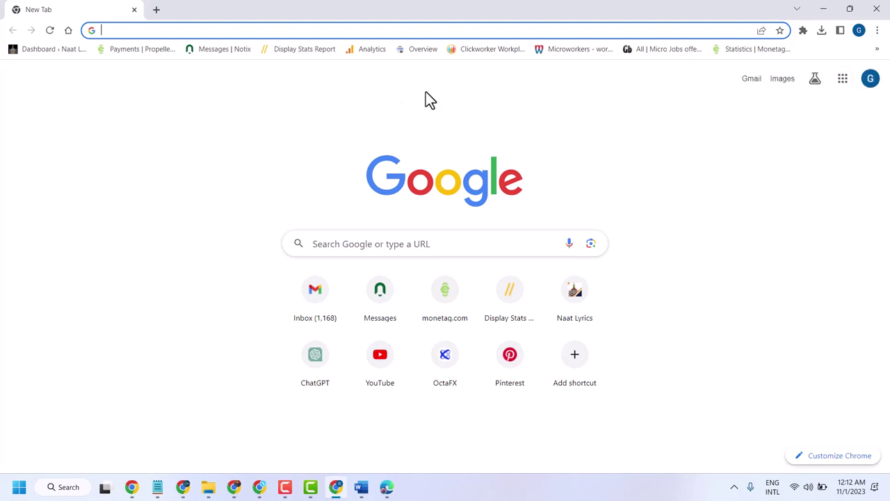
Step: Launch Google Docs from the Google apps grid in Chrome
{"action": "left_click", "coordinate": [842, 79]}
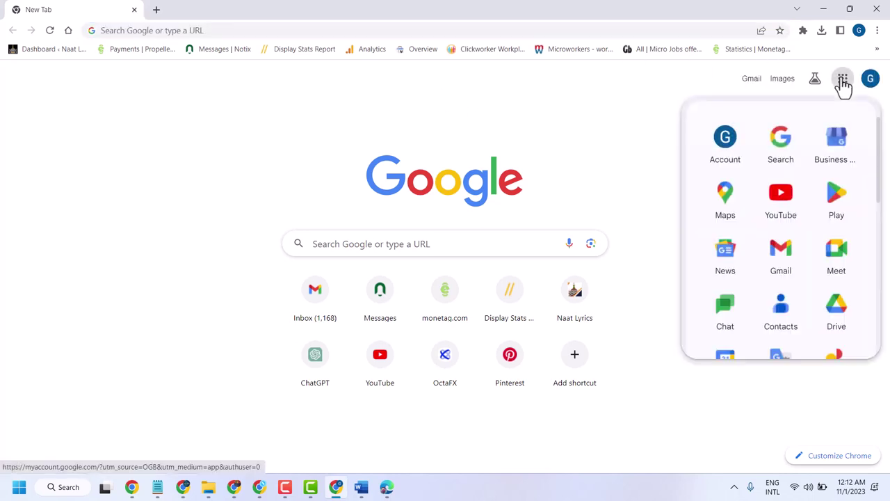
{"action": "scroll", "coordinate": [795, 221], "scroll_direction": "down", "scroll_amount": 2}
{"action": "scroll", "coordinate": [795, 224], "scroll_direction": "down", "scroll_amount": 3}
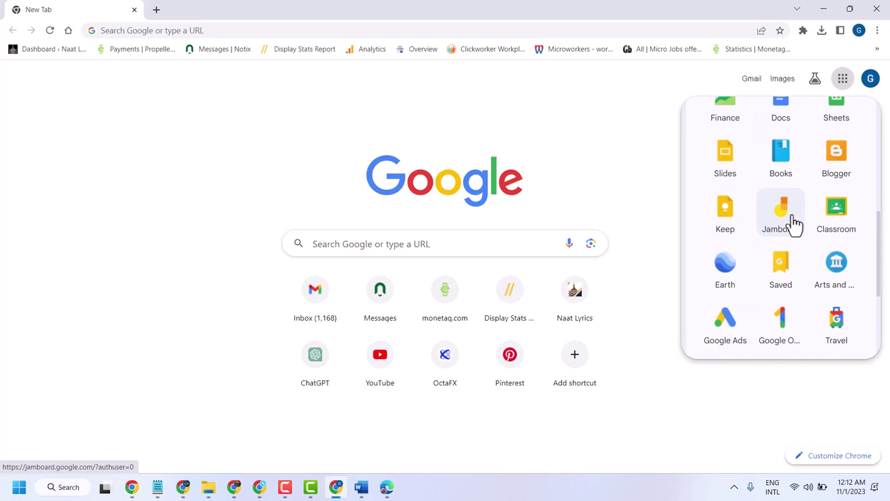
{"action": "scroll", "coordinate": [791, 223], "scroll_direction": "up", "scroll_amount": 2}
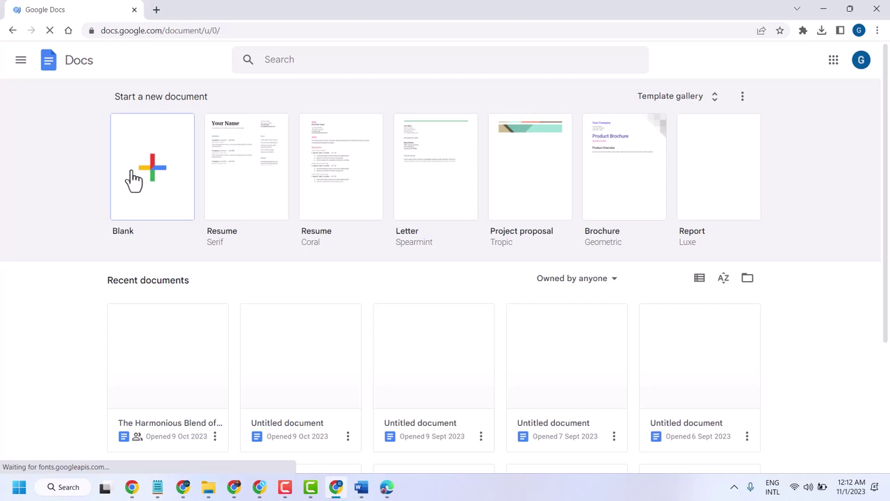
Step: Expand the Template gallery on the Docs home page
{"action": "scroll", "coordinate": [133, 177], "scroll_direction": "down", "scroll_amount": 2}
{"action": "scroll", "coordinate": [133, 179], "scroll_direction": "up", "scroll_amount": 2}
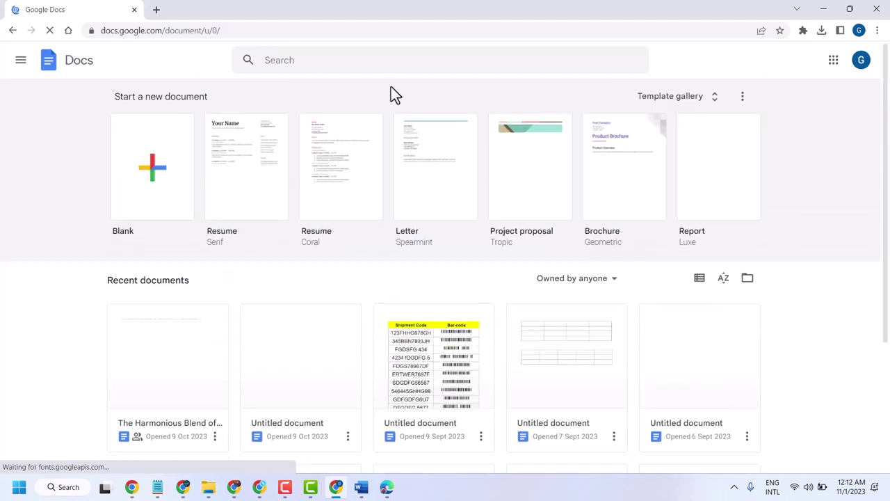
{"action": "left_click", "coordinate": [715, 105]}
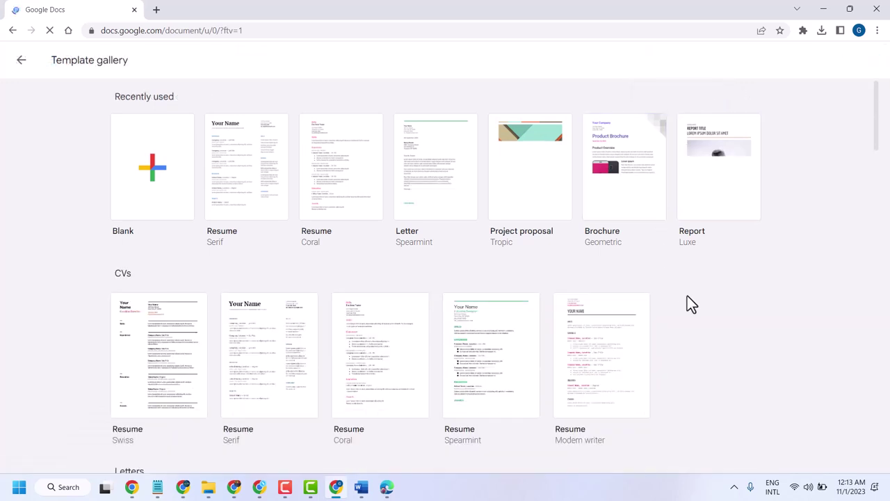
Step: Create a new document from the Education group's Report – APA 6th ed. template
{"action": "scroll", "coordinate": [688, 297], "scroll_direction": "down", "scroll_amount": 2}
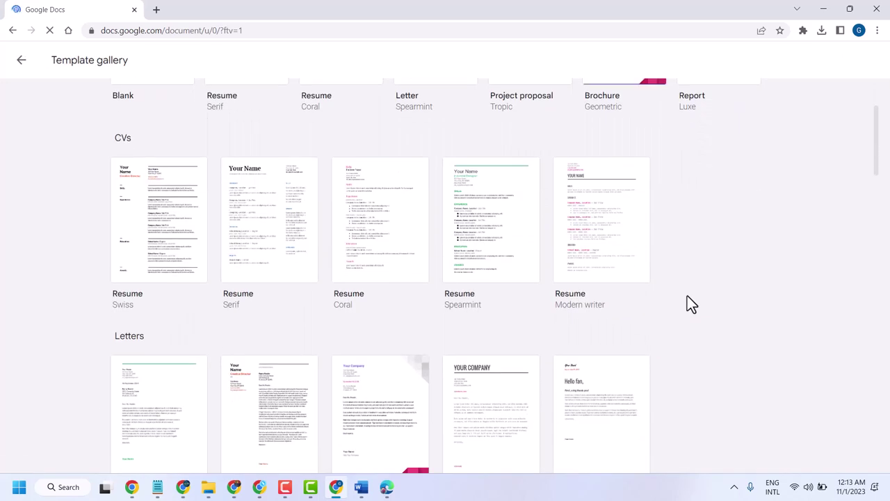
{"action": "scroll", "coordinate": [688, 296], "scroll_direction": "down", "scroll_amount": 2}
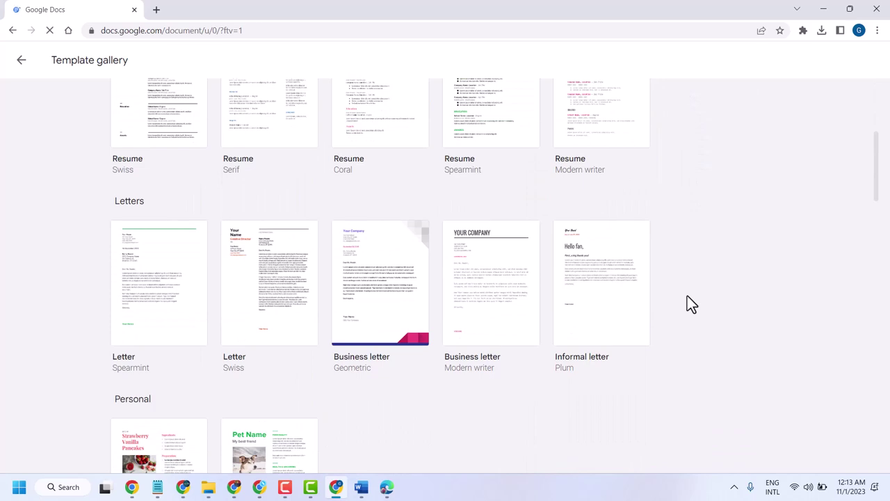
{"action": "scroll", "coordinate": [687, 297], "scroll_direction": "down", "scroll_amount": 8}
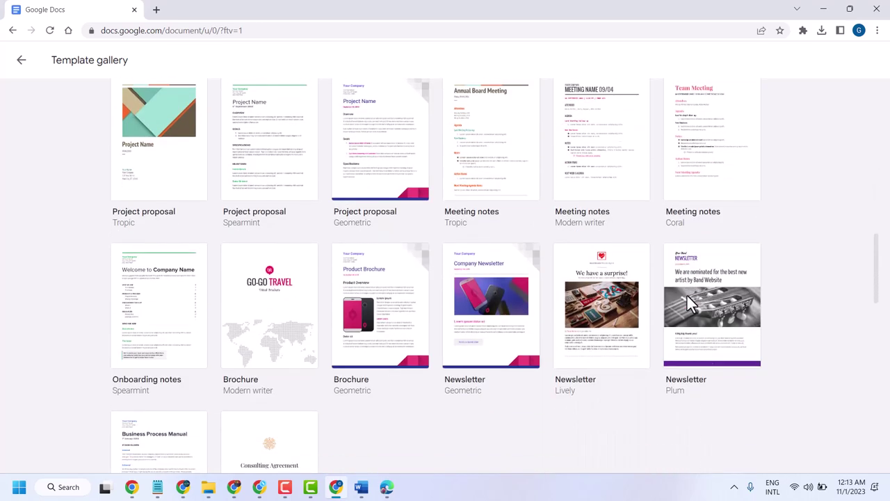
{"action": "scroll", "coordinate": [2, 230], "scroll_direction": "down", "scroll_amount": 3}
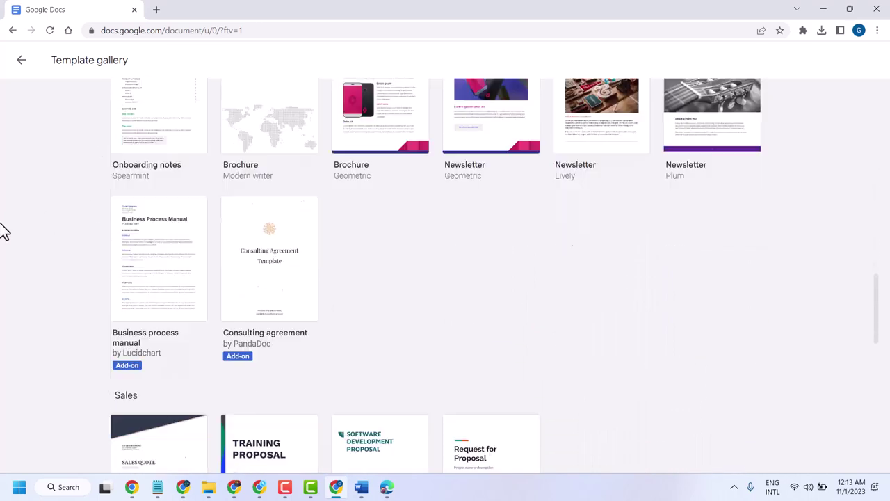
{"action": "scroll", "coordinate": [4, 231], "scroll_direction": "down", "scroll_amount": 5}
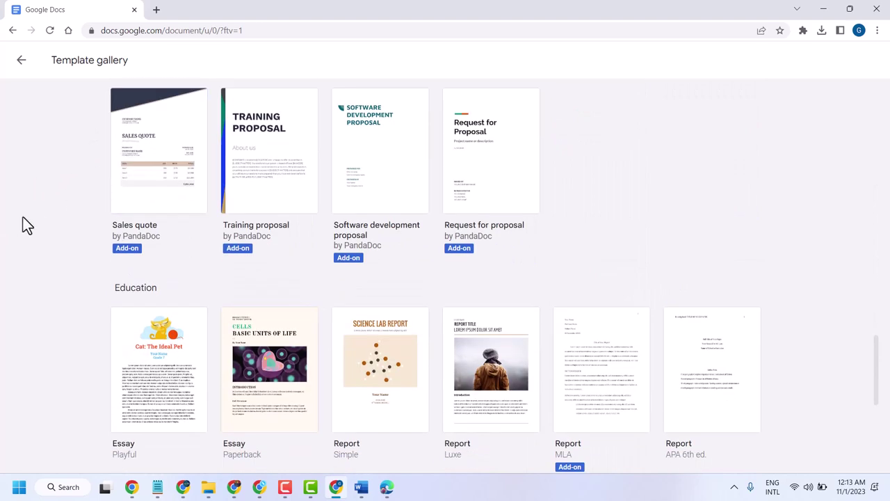
{"action": "scroll", "coordinate": [22, 222], "scroll_direction": "down", "scroll_amount": 2}
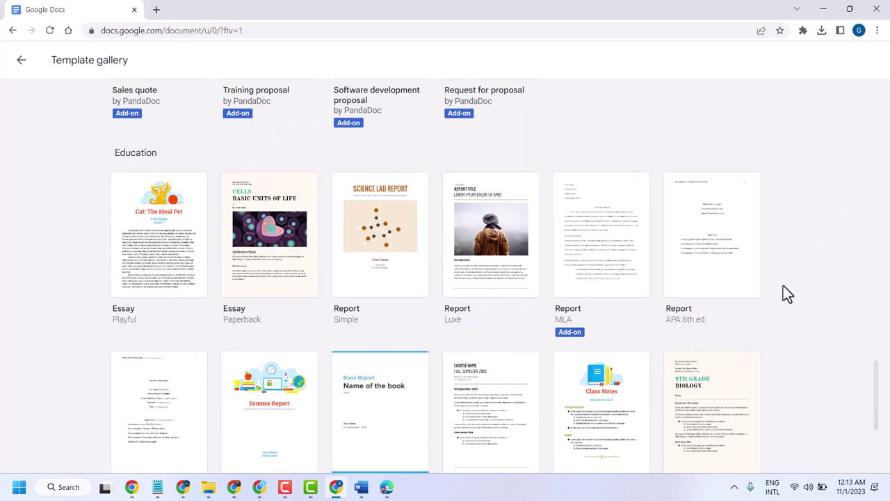
{"action": "scroll", "coordinate": [784, 287], "scroll_direction": "down", "scroll_amount": 2}
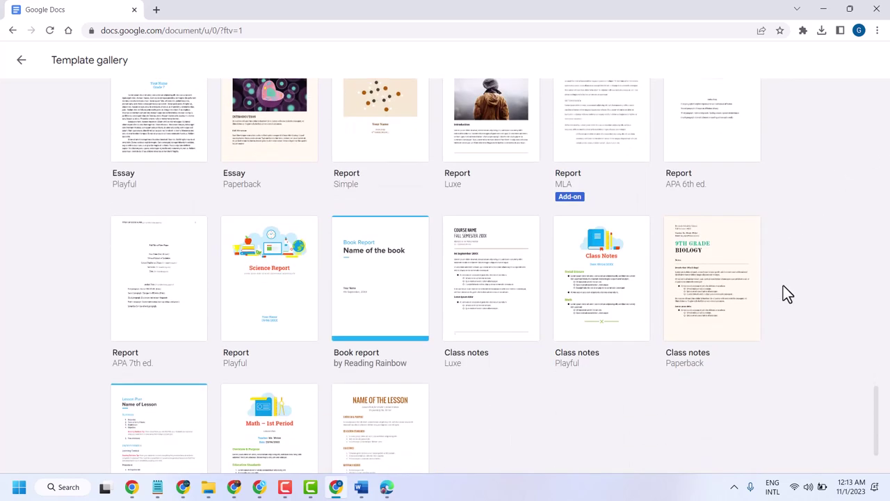
{"action": "scroll", "coordinate": [784, 287], "scroll_direction": "up", "scroll_amount": 2}
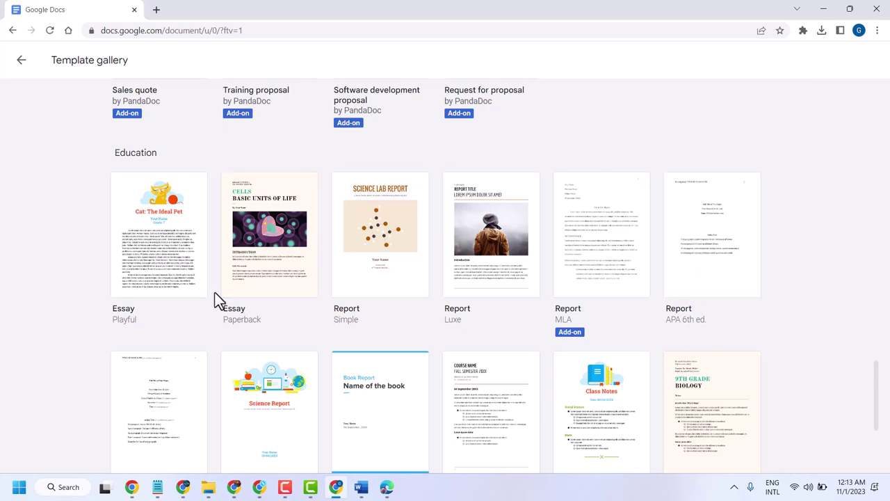
{"action": "scroll", "coordinate": [560, 293], "scroll_direction": "down", "scroll_amount": 3}
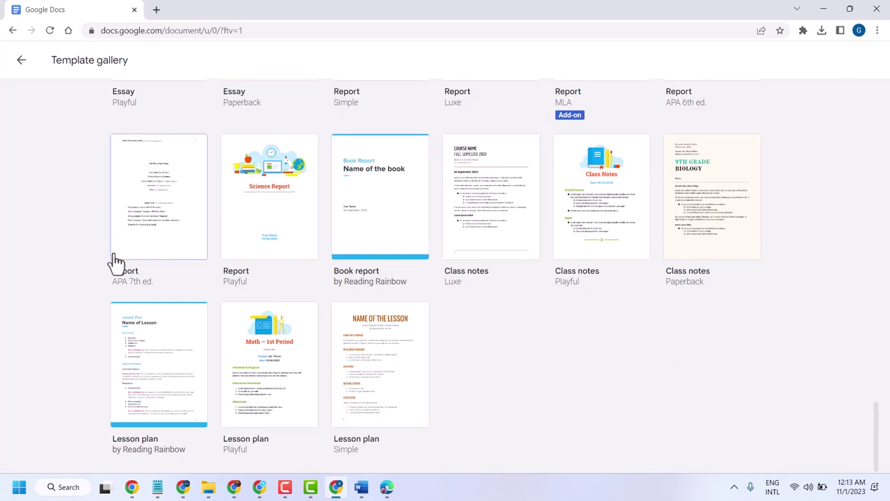
{"action": "scroll", "coordinate": [587, 246], "scroll_direction": "up", "scroll_amount": 2}
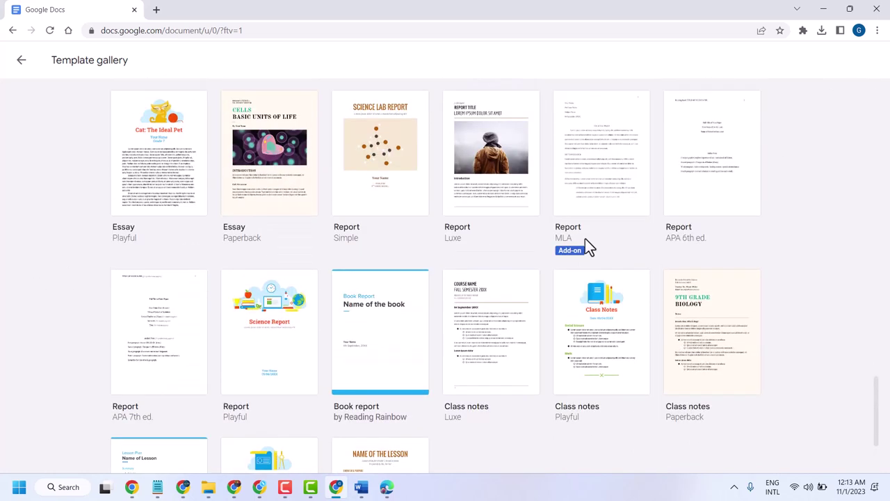
{"action": "left_click", "coordinate": [716, 151]}
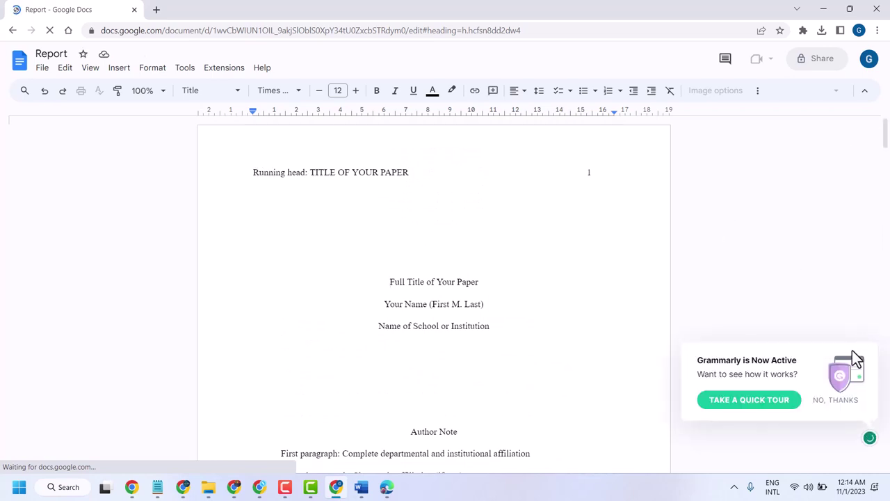
Step: Dismiss the Grammarly tour offer and the GrammarlyGO promotion
{"action": "left_click", "coordinate": [835, 400]}
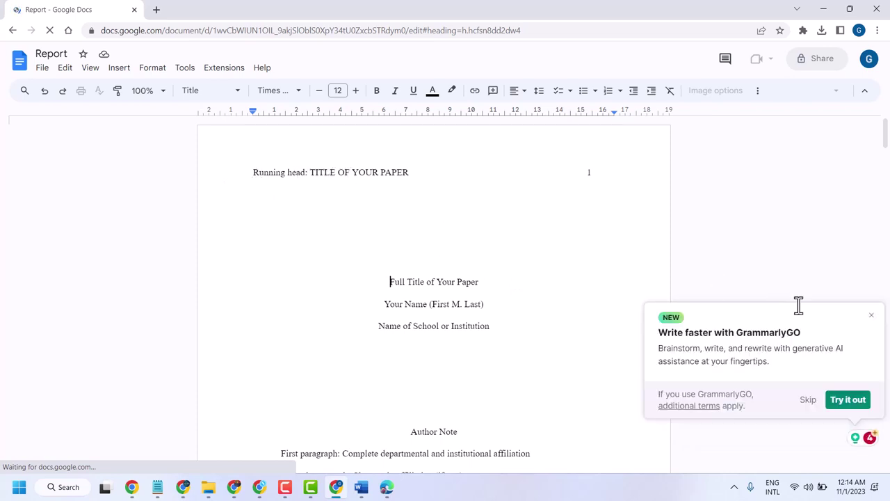
{"action": "left_click", "coordinate": [871, 317]}
{"action": "scroll", "coordinate": [417, 291], "scroll_direction": "down", "scroll_amount": 2}
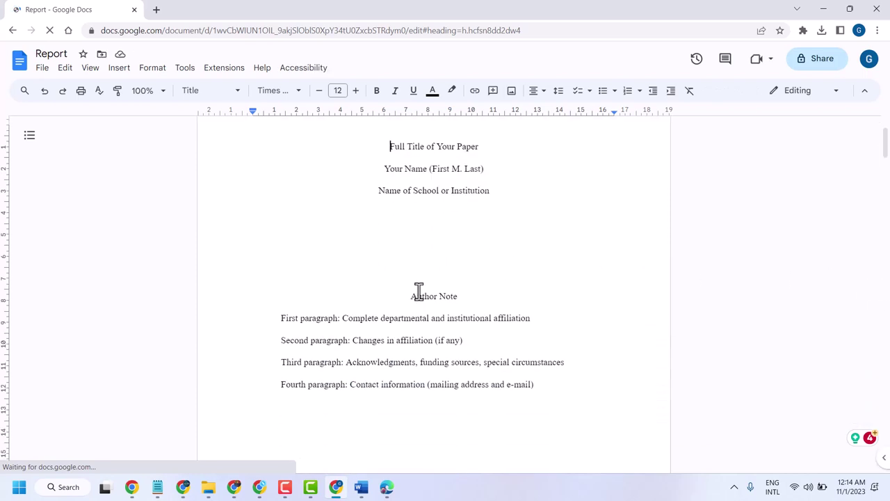
{"action": "left_click_drag", "start_coordinate": [390, 147], "coordinate": [494, 150]}
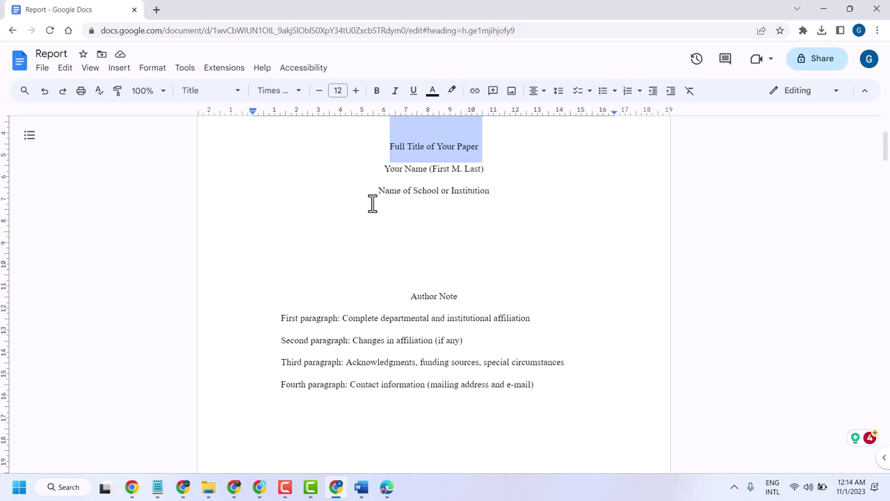
{"action": "scroll", "coordinate": [432, 239], "scroll_direction": "up", "scroll_amount": 2}
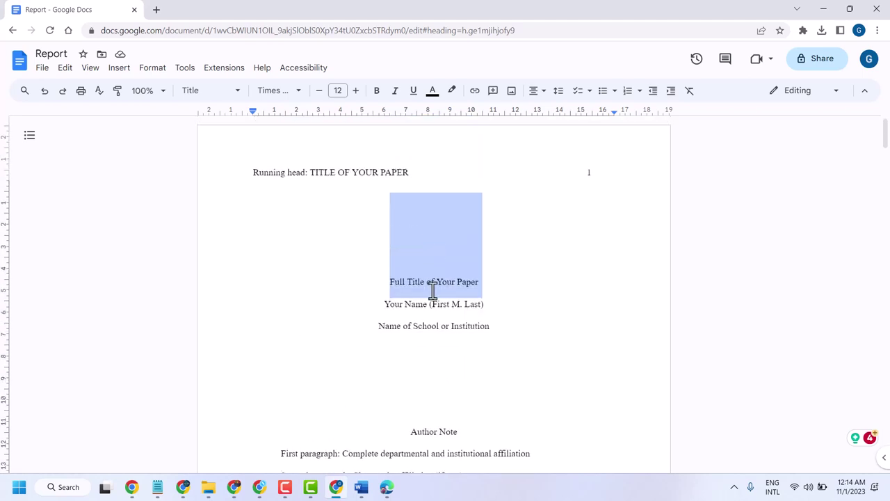
{"action": "scroll", "coordinate": [433, 291], "scroll_direction": "down", "scroll_amount": 4}
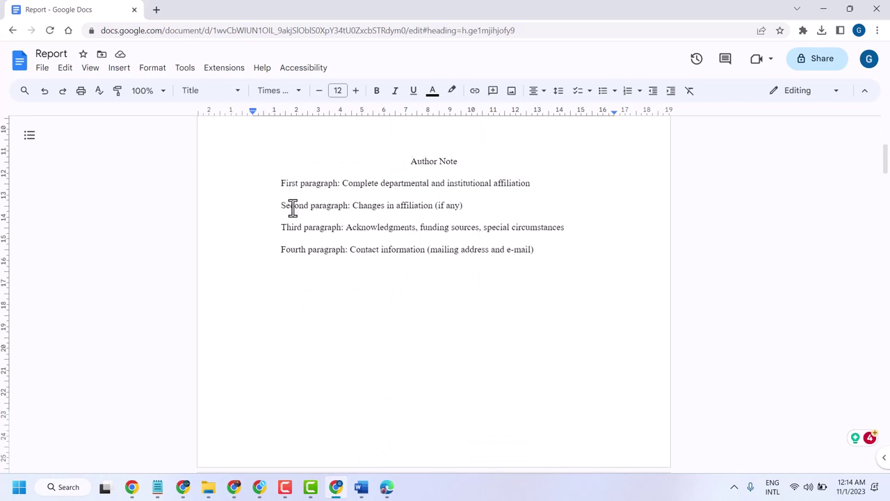
{"action": "scroll", "coordinate": [320, 285], "scroll_direction": "down", "scroll_amount": 10}
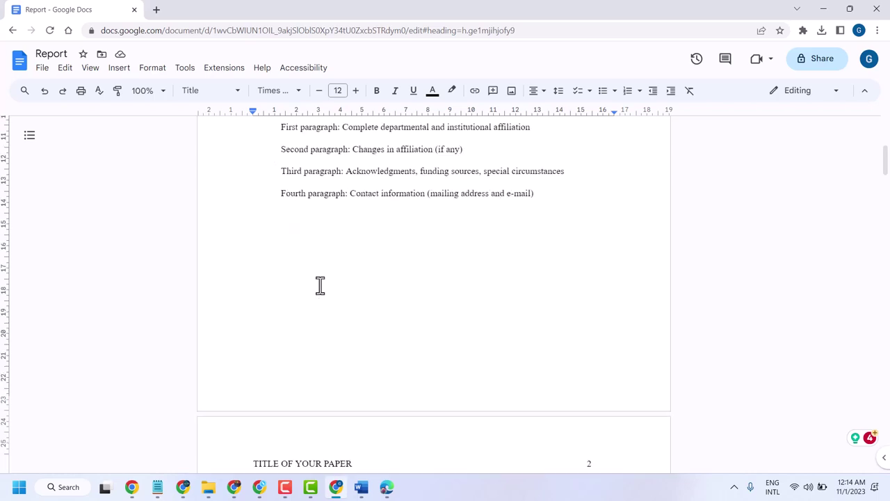
{"action": "scroll", "coordinate": [318, 285], "scroll_direction": "up", "scroll_amount": 2}
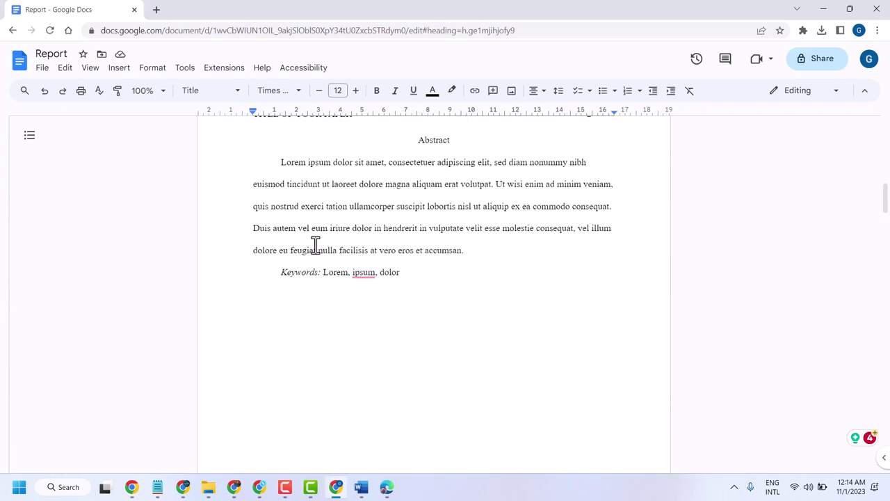
{"action": "scroll", "coordinate": [314, 246], "scroll_direction": "up", "scroll_amount": 4}
{"action": "double_click", "coordinate": [276, 385]}
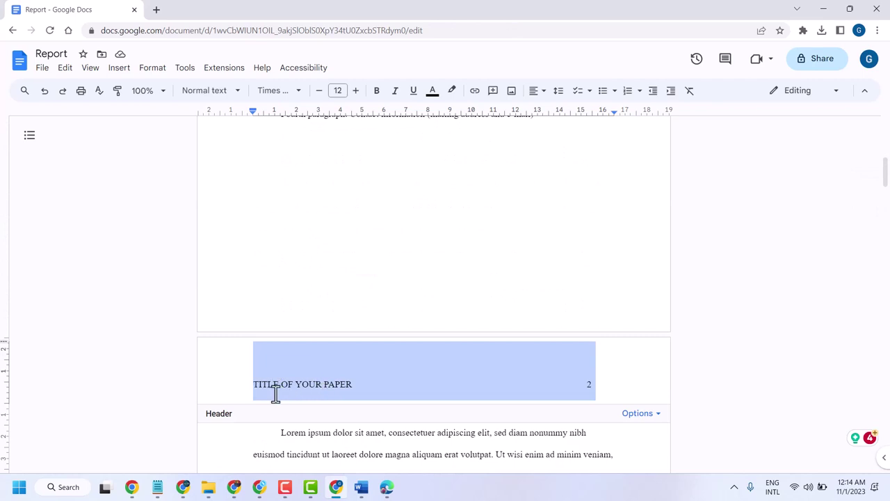
{"action": "left_click", "coordinate": [274, 390]}
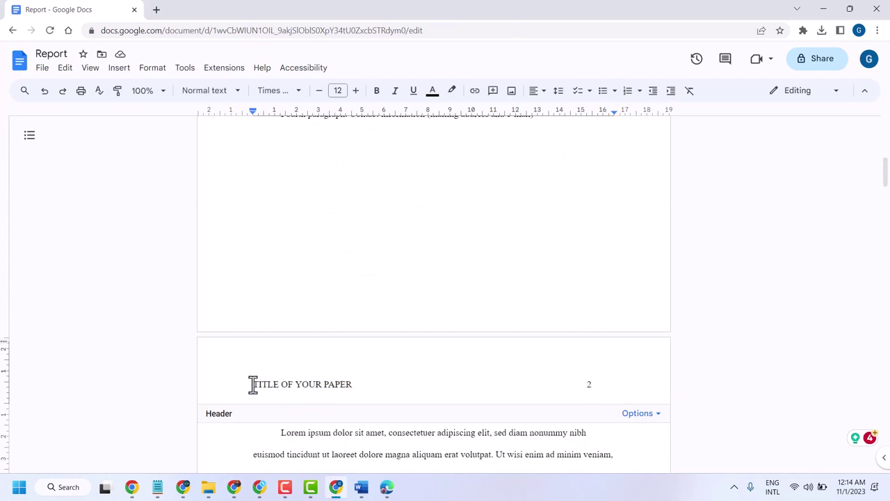
{"action": "left_click_drag", "start_coordinate": [253, 385], "coordinate": [364, 376]}
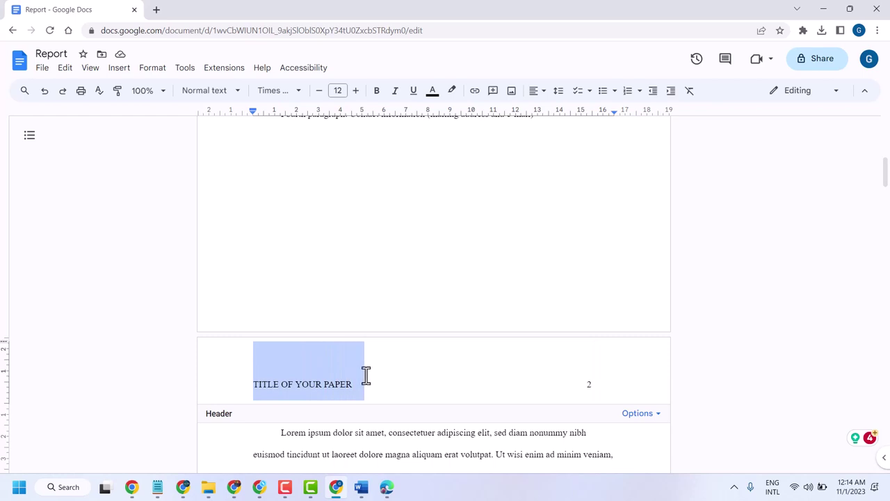
{"action": "scroll", "coordinate": [366, 376], "scroll_direction": "down", "scroll_amount": 3}
{"action": "scroll", "coordinate": [366, 375], "scroll_direction": "down", "scroll_amount": 1}
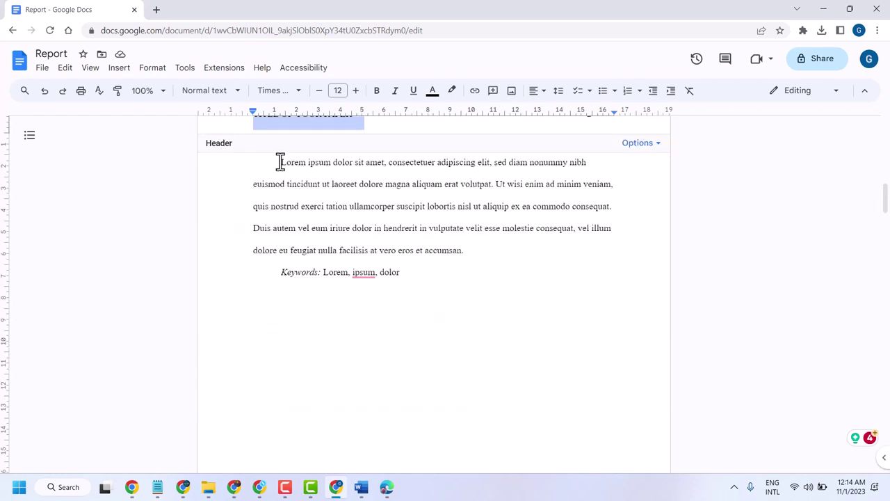
{"action": "left_click_drag", "start_coordinate": [280, 163], "coordinate": [526, 254]}
{"action": "left_click", "coordinate": [319, 274]}
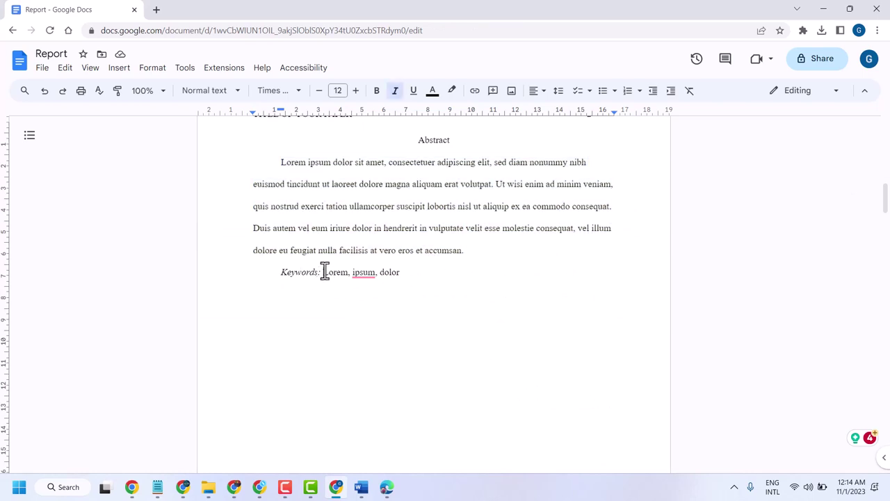
{"action": "left_click", "coordinate": [325, 272]}
{"action": "scroll", "coordinate": [466, 300], "scroll_direction": "down", "scroll_amount": 9}
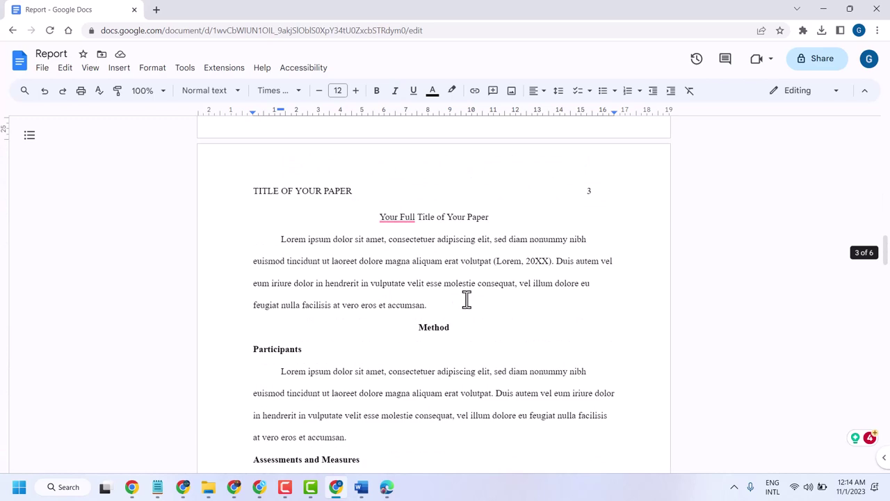
{"action": "scroll", "coordinate": [467, 300], "scroll_direction": "down", "scroll_amount": 16}
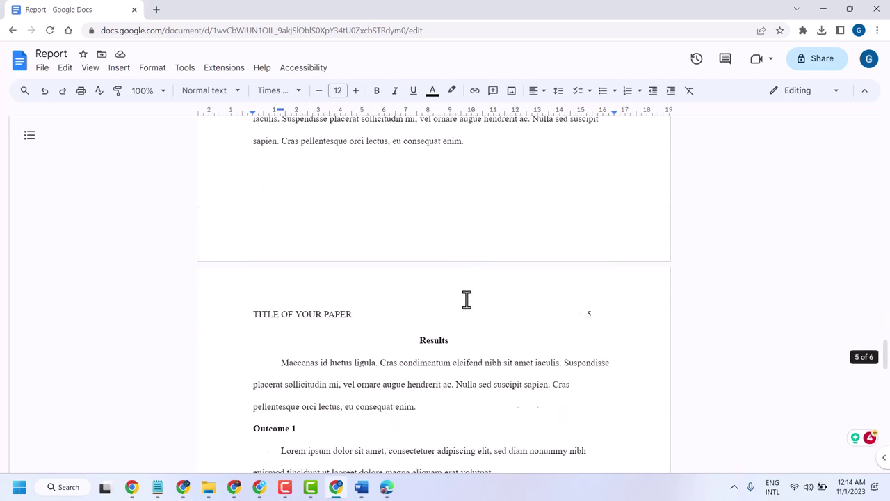
{"action": "scroll", "coordinate": [467, 300], "scroll_direction": "down", "scroll_amount": 9}
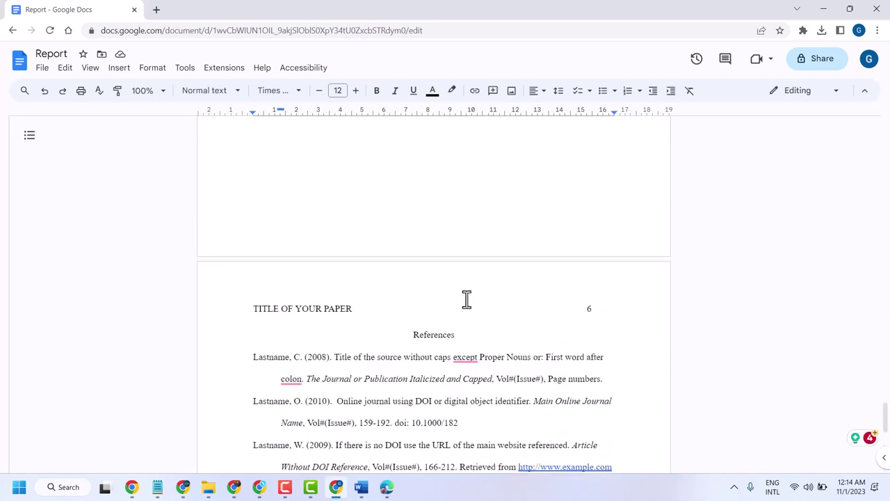
{"action": "scroll", "coordinate": [467, 300], "scroll_direction": "down", "scroll_amount": 2}
{"action": "scroll", "coordinate": [467, 300], "scroll_direction": "down", "scroll_amount": 5}
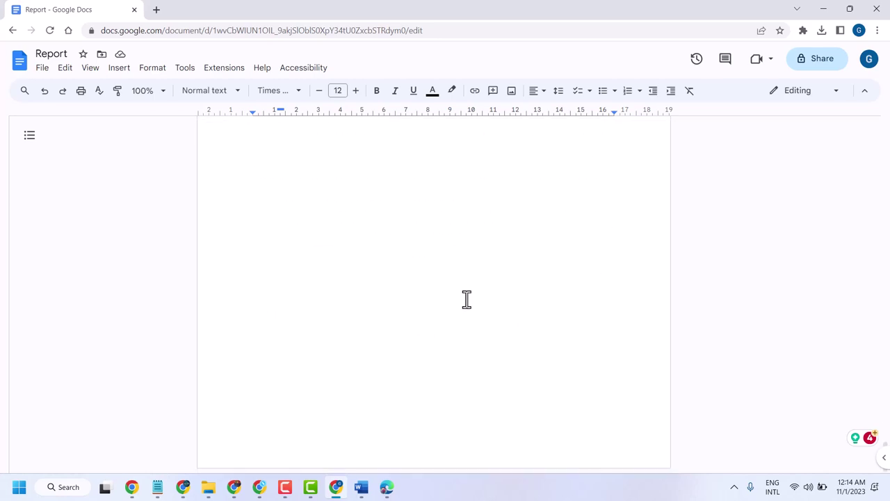
{"action": "scroll", "coordinate": [467, 300], "scroll_direction": "up", "scroll_amount": 20}
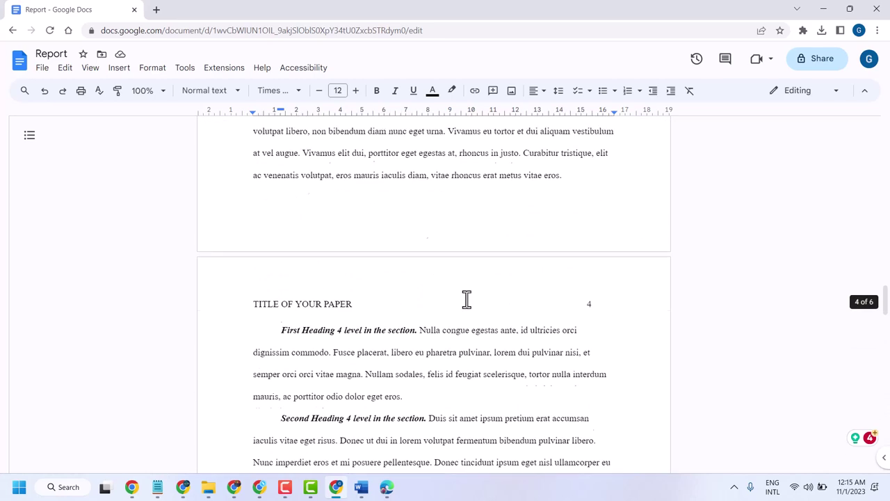
{"action": "scroll", "coordinate": [467, 300], "scroll_direction": "up", "scroll_amount": 8}
{"action": "scroll", "coordinate": [467, 300], "scroll_direction": "down", "scroll_amount": 16}
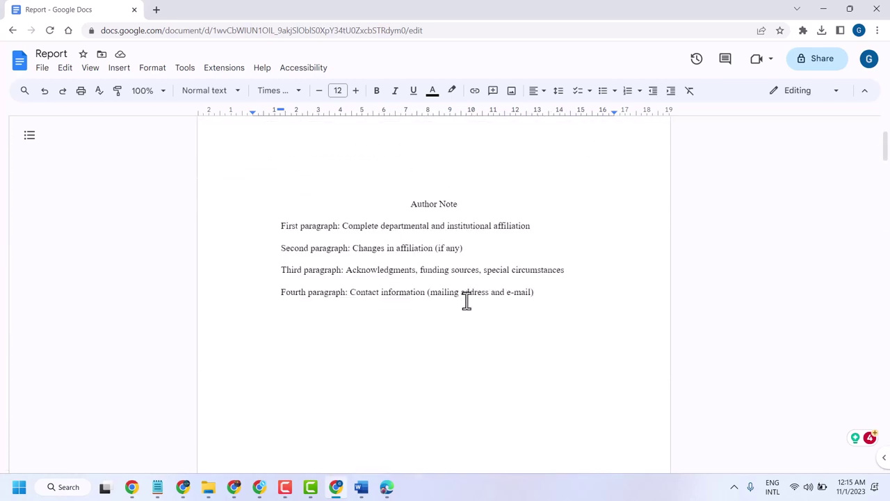
{"action": "scroll", "coordinate": [466, 300], "scroll_direction": "down", "scroll_amount": 18}
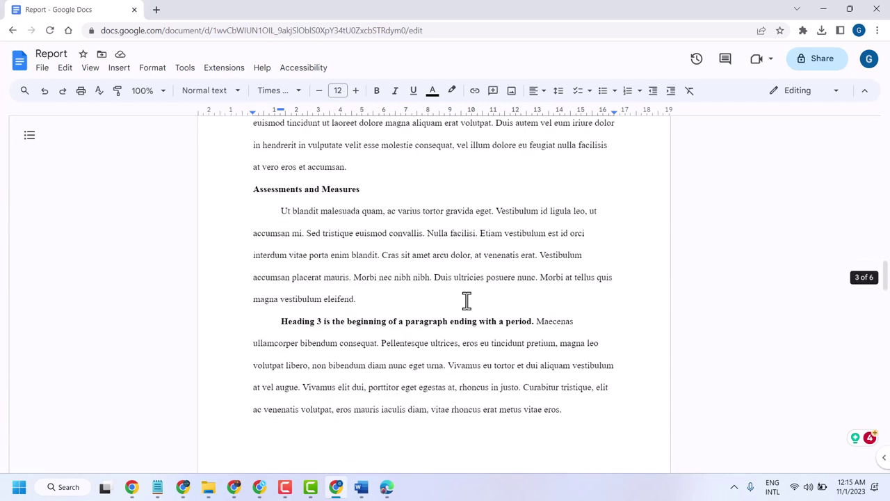
{"action": "scroll", "coordinate": [467, 300], "scroll_direction": "down", "scroll_amount": 12}
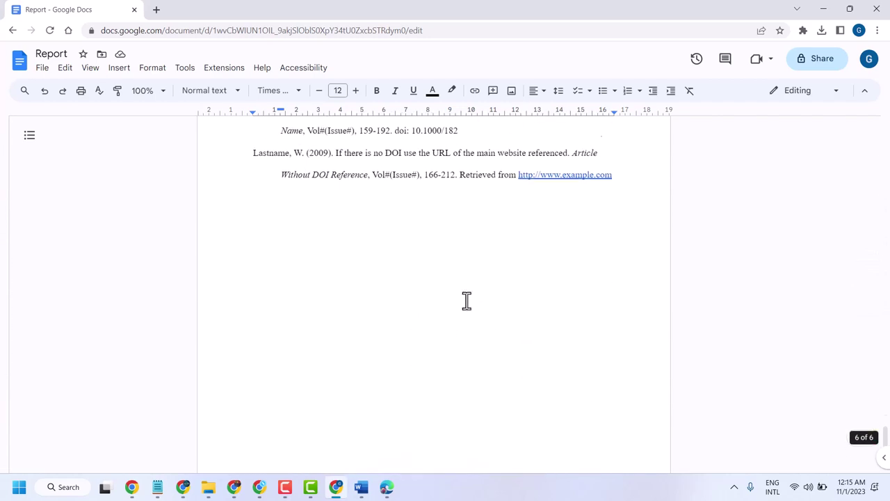
Step: Open the document outline and visit Author Note, Abstract, Full Title and Method headings
{"action": "left_click", "coordinate": [30, 139]}
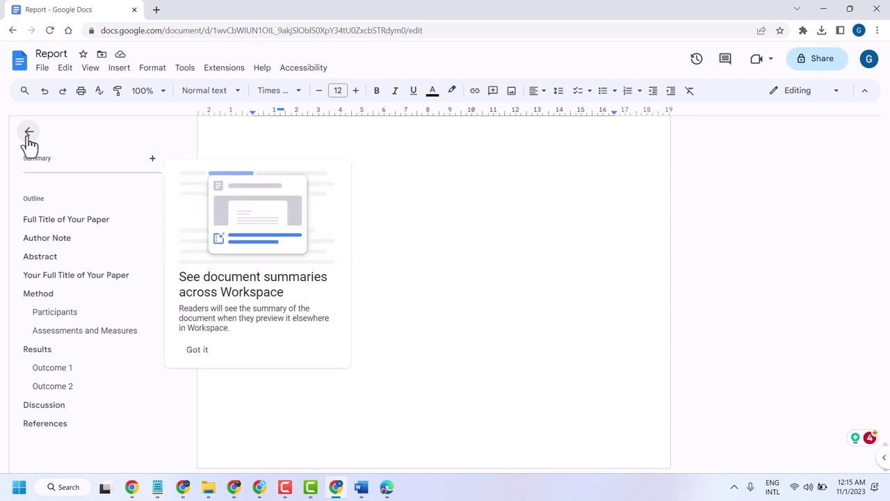
{"action": "left_click", "coordinate": [196, 350]}
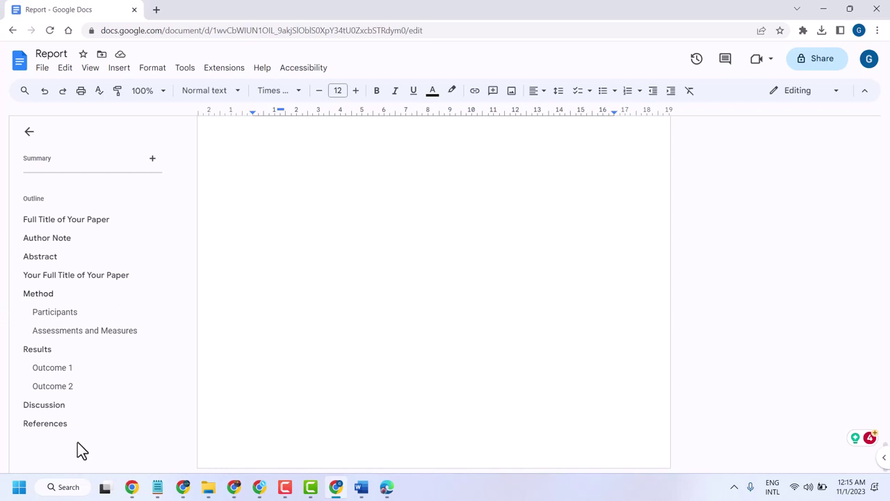
{"action": "left_click", "coordinate": [59, 240]}
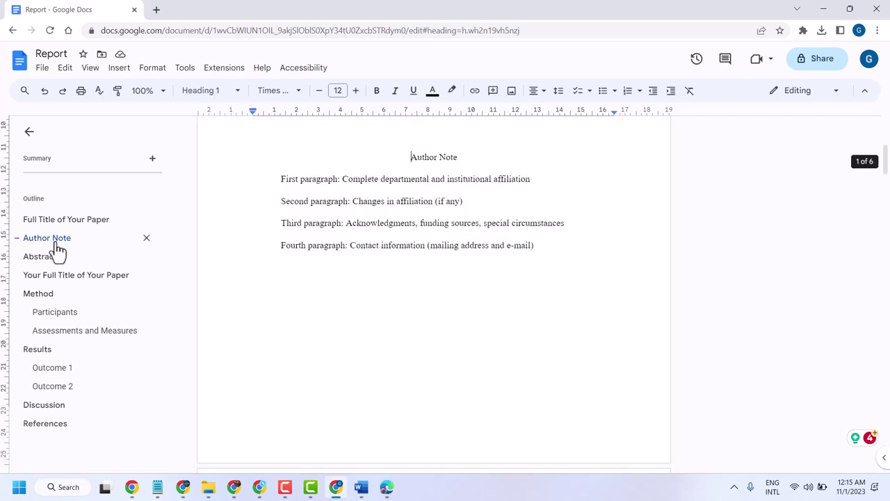
{"action": "left_click", "coordinate": [46, 259]}
{"action": "left_click", "coordinate": [44, 277]}
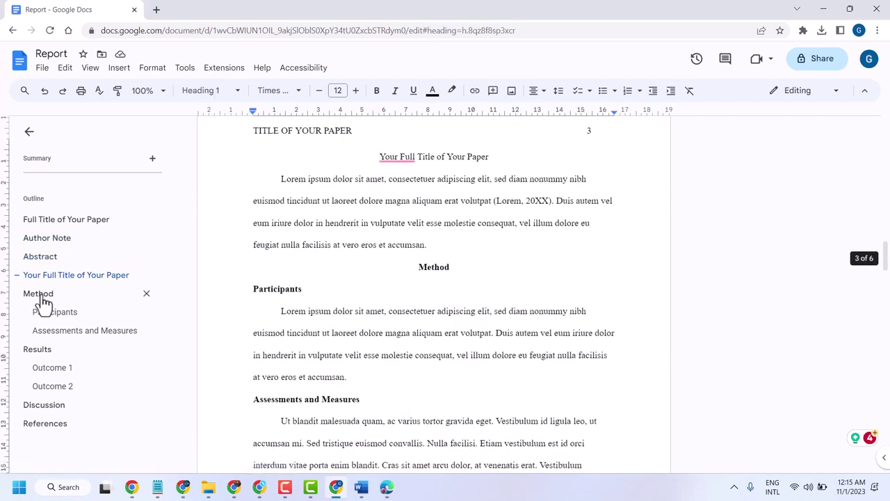
{"action": "left_click", "coordinate": [43, 299]}
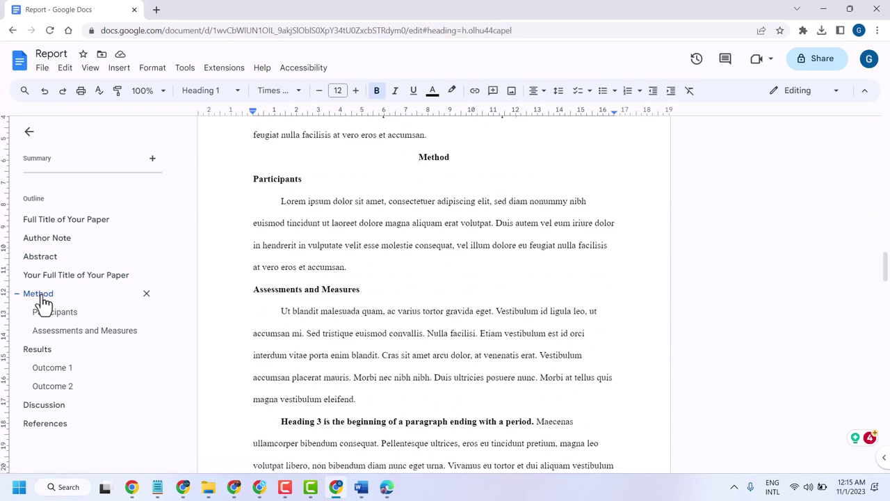
Step: Jump through Participants, Assessments and Measures, Results, Outcome 2, Discussion and References
{"action": "left_click", "coordinate": [43, 313]}
{"action": "left_click", "coordinate": [44, 332]}
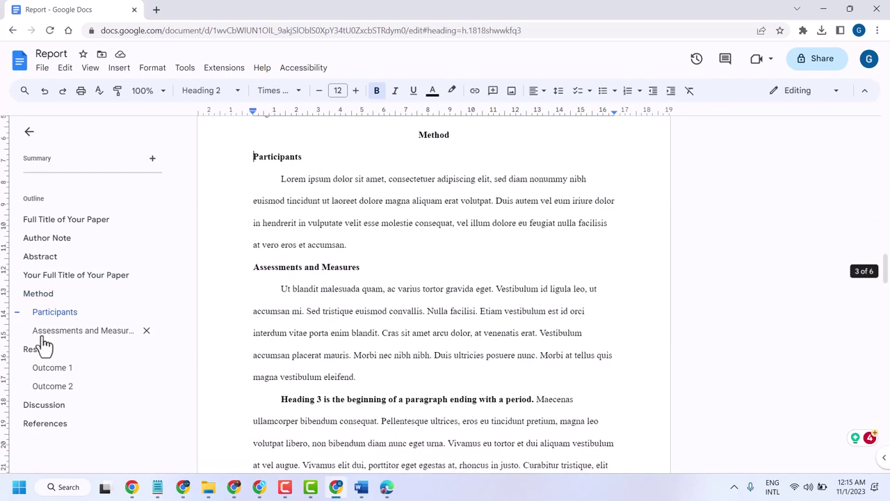
{"action": "left_click", "coordinate": [40, 353]}
{"action": "left_click", "coordinate": [42, 387]}
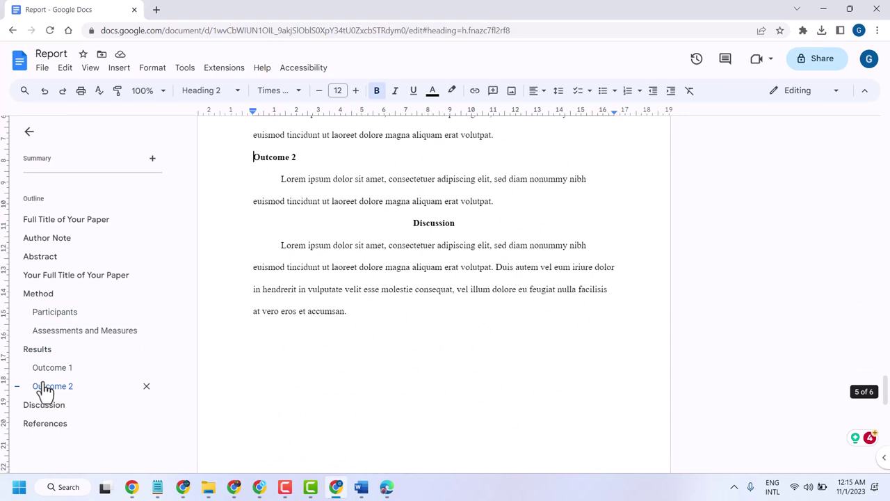
{"action": "left_click", "coordinate": [50, 405]}
{"action": "left_click", "coordinate": [43, 423]}
{"action": "scroll", "coordinate": [299, 354], "scroll_direction": "down", "scroll_amount": 5}
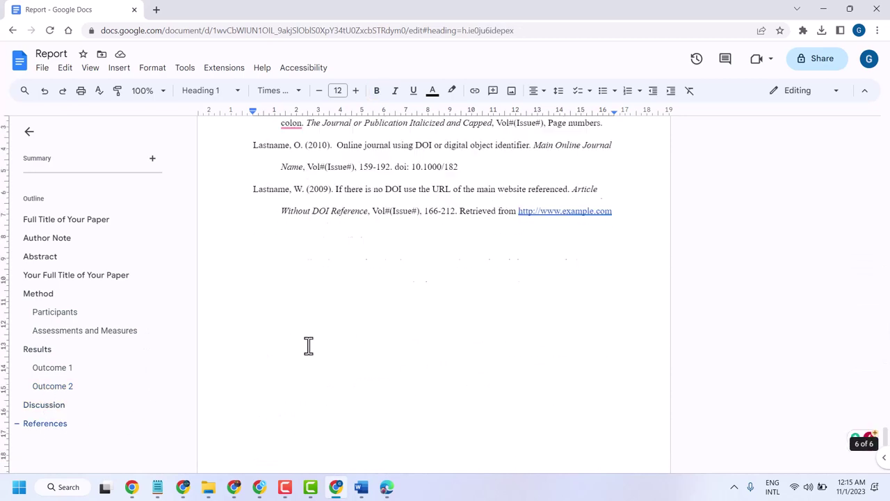
{"action": "scroll", "coordinate": [308, 345], "scroll_direction": "up", "scroll_amount": 15}
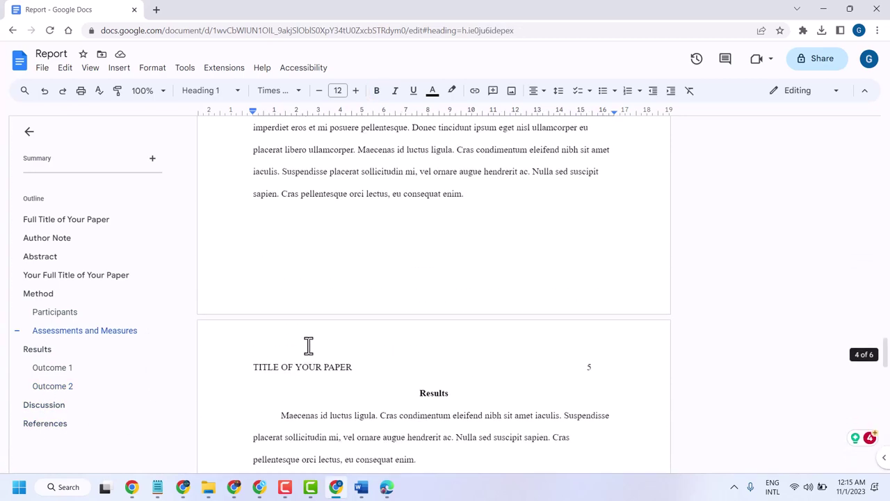
{"action": "scroll", "coordinate": [308, 345], "scroll_direction": "up", "scroll_amount": 20}
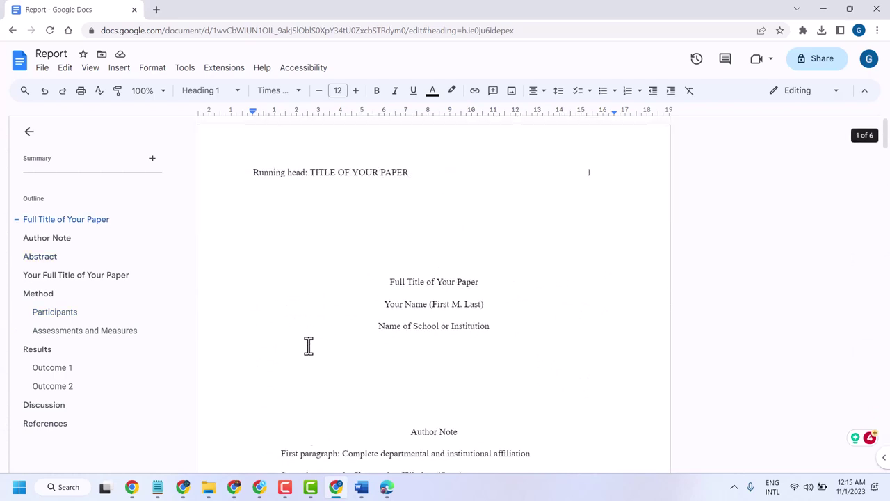
{"action": "scroll", "coordinate": [308, 346], "scroll_direction": "down", "scroll_amount": 20}
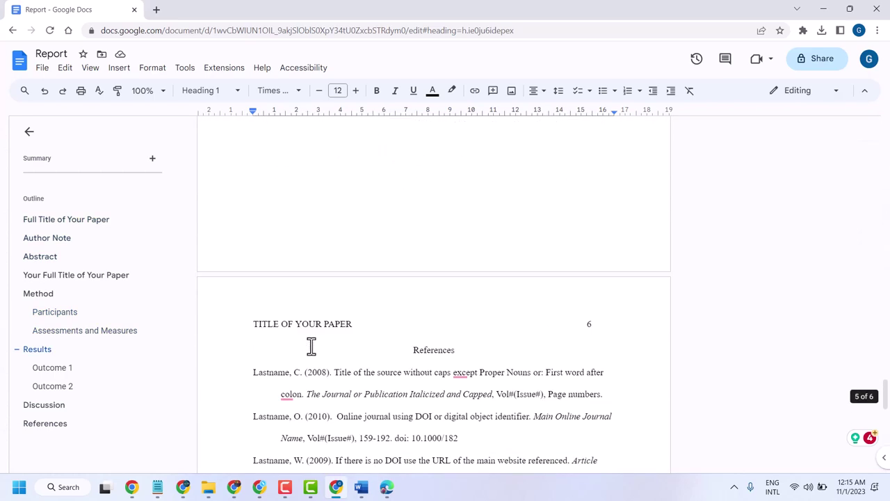
{"action": "scroll", "coordinate": [311, 346], "scroll_direction": "down", "scroll_amount": 7}
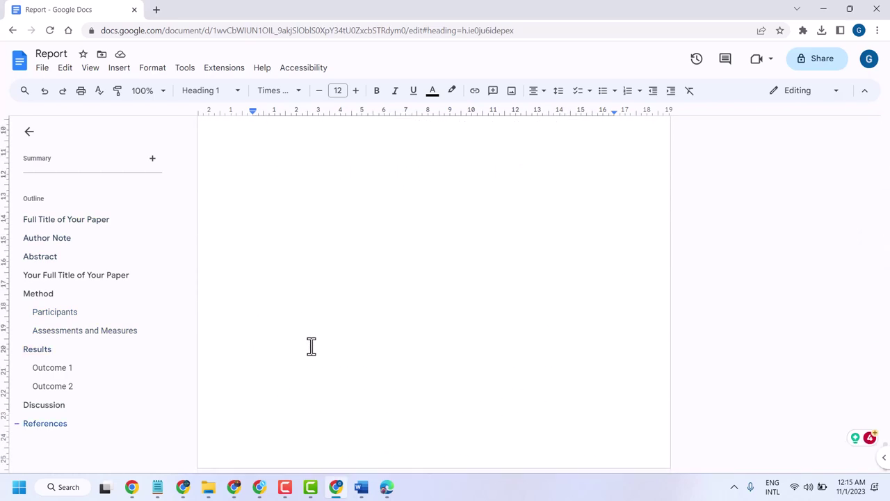
Step: Browse the File menu's Share, Download and Email entries while looking for Page setup
{"action": "left_click", "coordinate": [43, 71]}
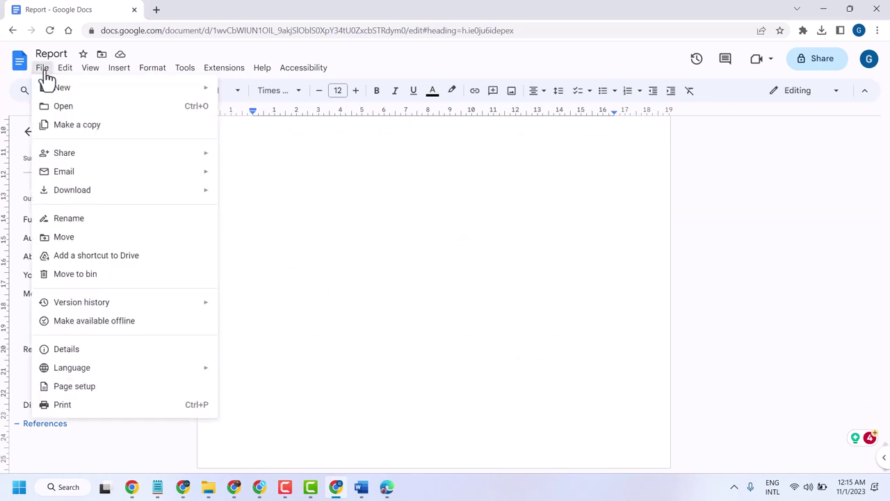
{"action": "mouse_move", "coordinate": [99, 151]}
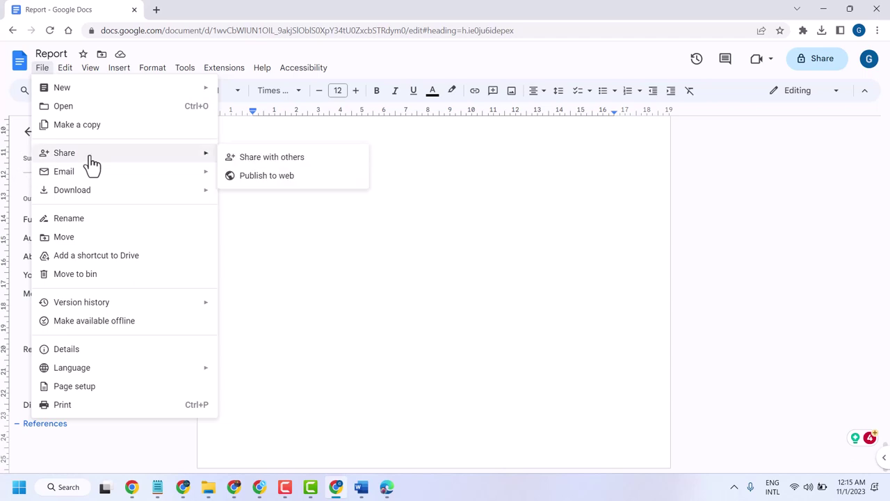
{"action": "mouse_move", "coordinate": [83, 193]}
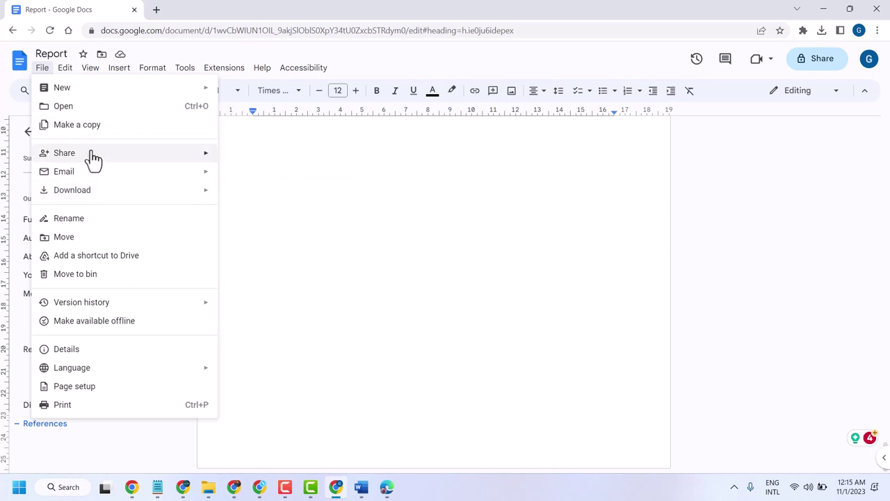
{"action": "mouse_move", "coordinate": [89, 175]}
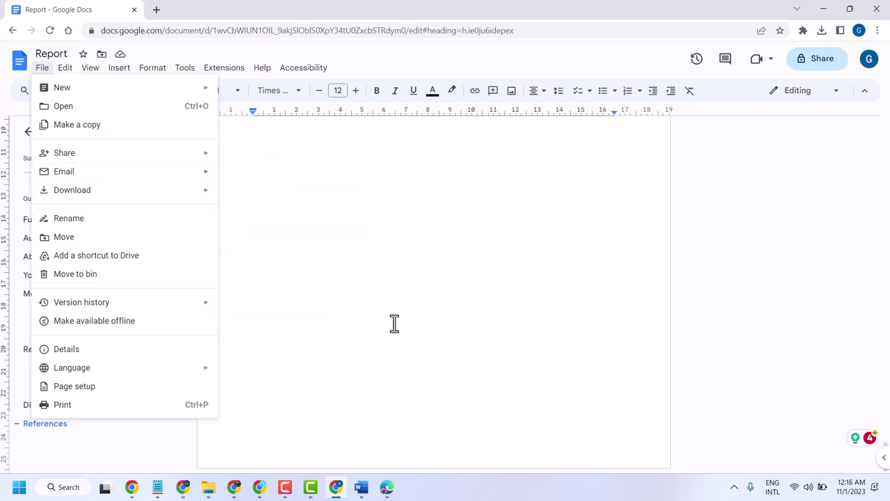
Step: Change the paper size in Page setup from Letter to A4 (21.0 cm x 29.7 cm)
{"action": "left_click", "coordinate": [82, 391]}
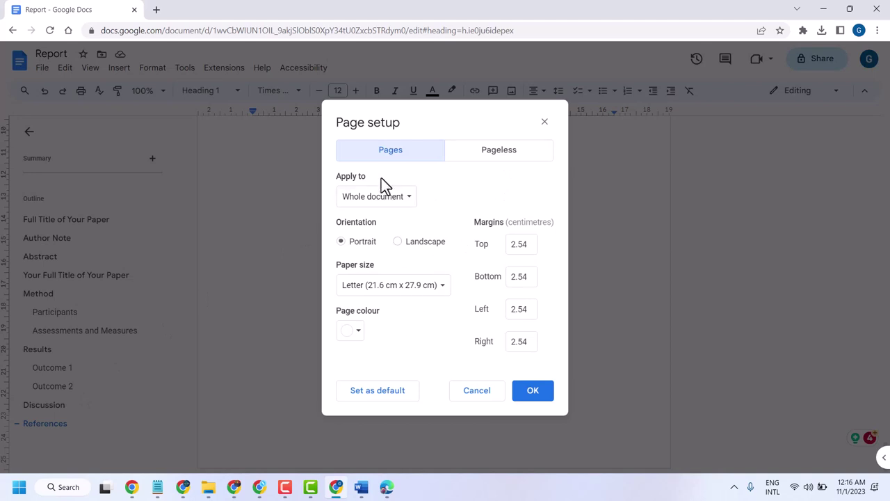
{"action": "key", "text": "Down"}
{"action": "left_click", "coordinate": [382, 293]}
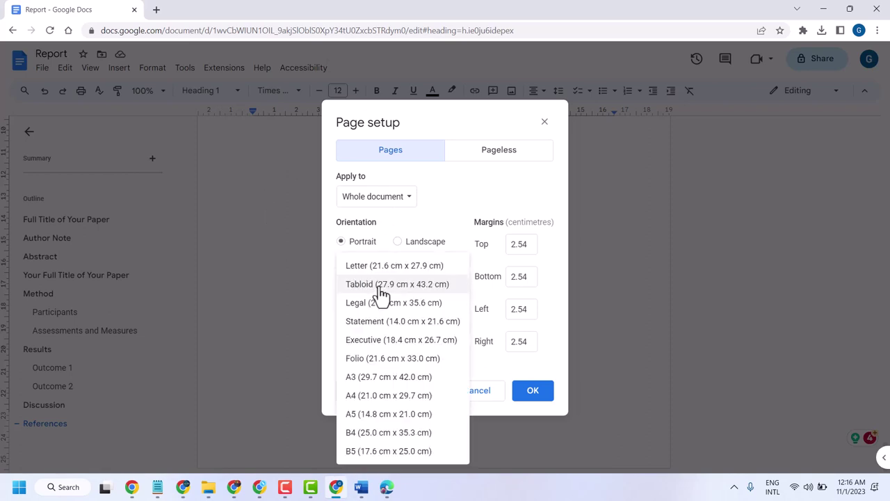
{"action": "left_click", "coordinate": [357, 396]}
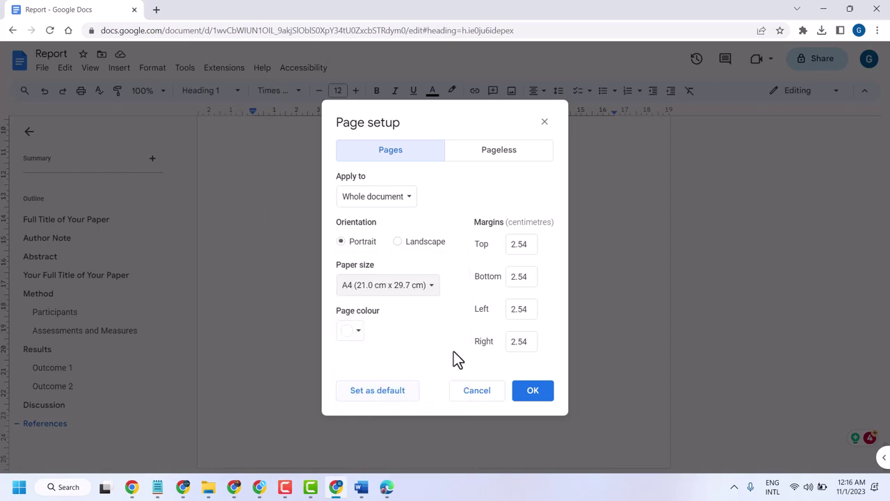
Step: Set top, bottom, left and right margins to 0.5 cm and apply with A4 paper
{"action": "left_click", "coordinate": [523, 243]}
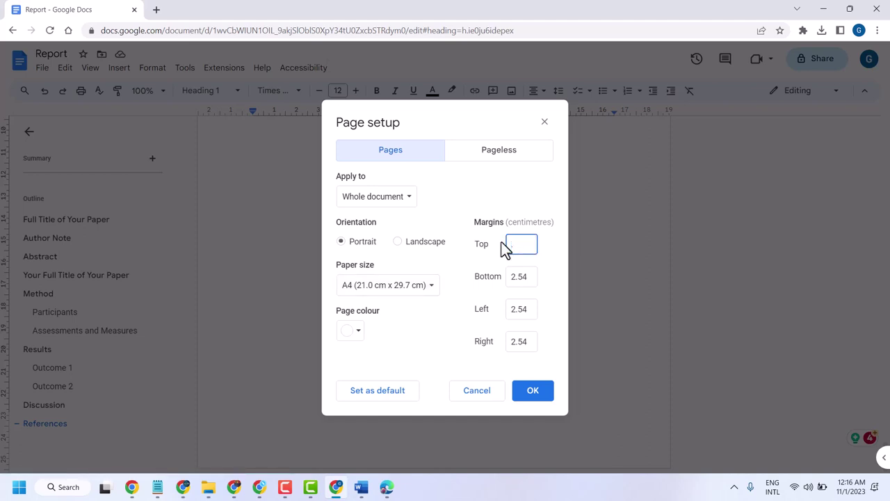
{"action": "type", "text": ".5"}
{"action": "key", "text": "Tab"}
{"action": "key", "text": "BackSpace"}
{"action": "type", "text": ".5"}
{"action": "key", "text": "Tab"}
{"action": "type", "text": ".5"}
{"action": "key", "text": "Tab"}
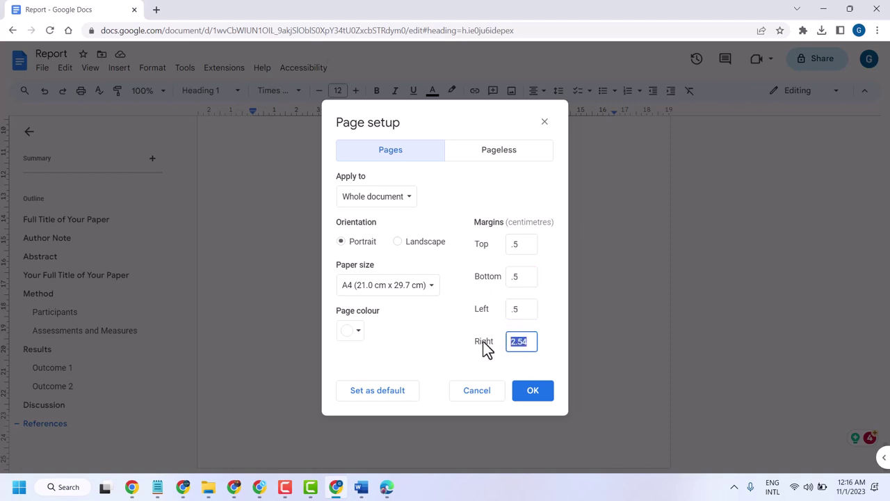
{"action": "type", "text": ".5"}
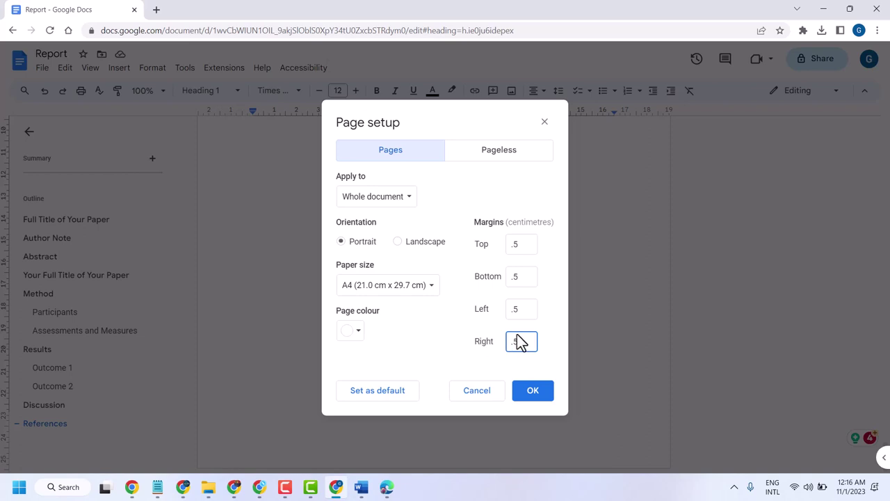
{"action": "left_click", "coordinate": [539, 397]}
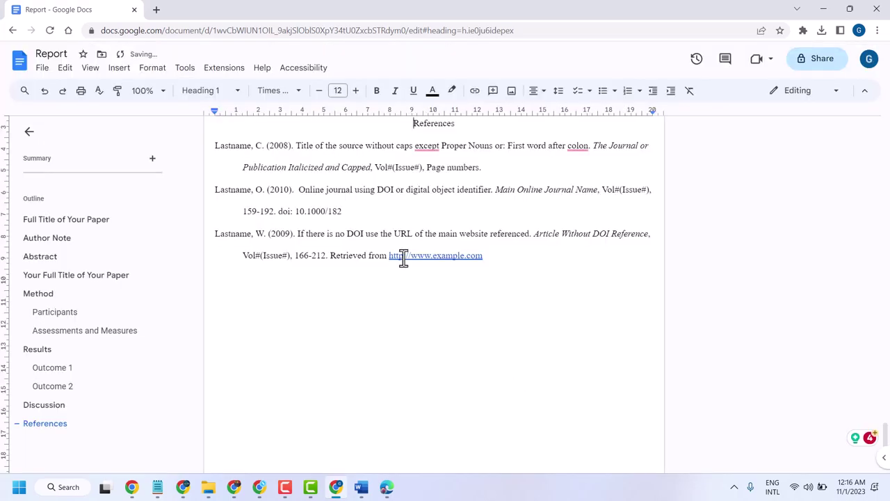
{"action": "scroll", "coordinate": [402, 258], "scroll_direction": "up", "scroll_amount": 20}
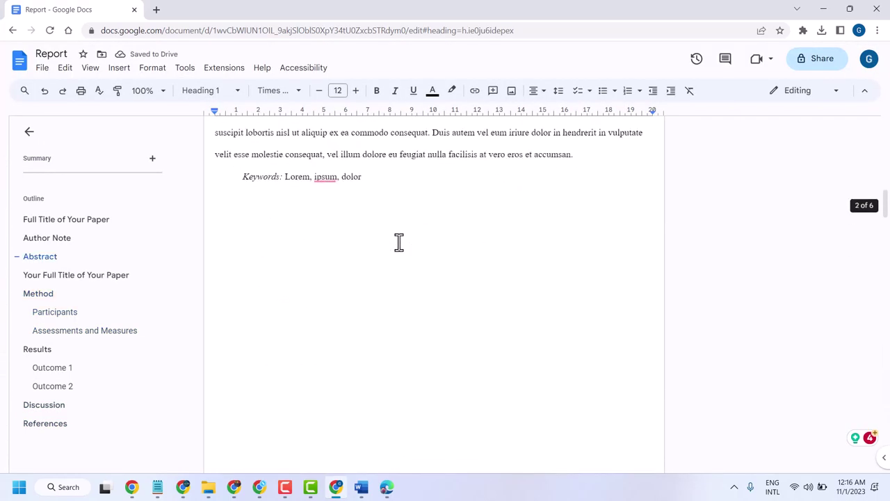
{"action": "scroll", "coordinate": [399, 242], "scroll_direction": "up", "scroll_amount": 10}
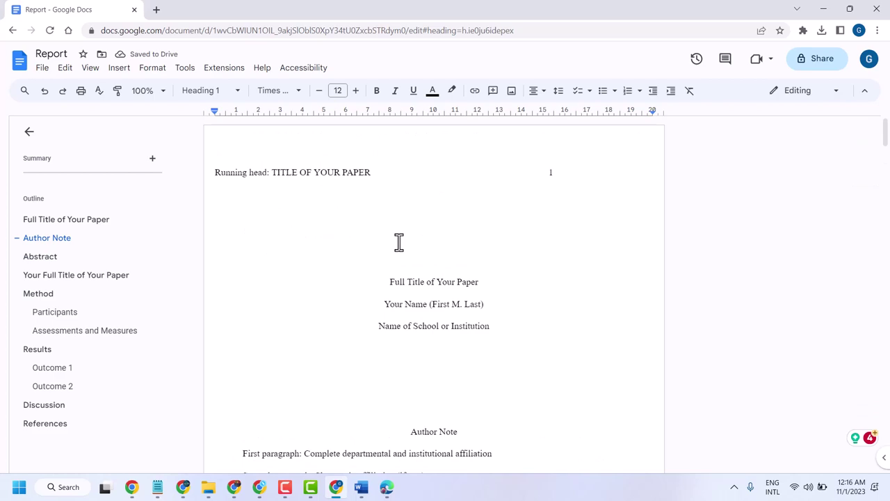